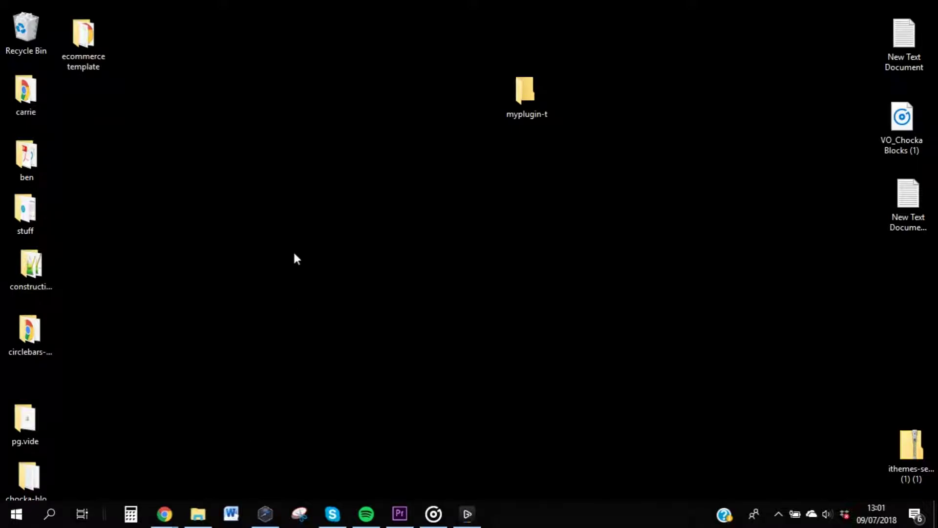
# Step: Move the chocka-blocks-latest-version folder to an empty area of the desktop and select the myplugin-test folder
pyautogui.moveTo(28, 477); pyautogui.dragTo(225, 126)
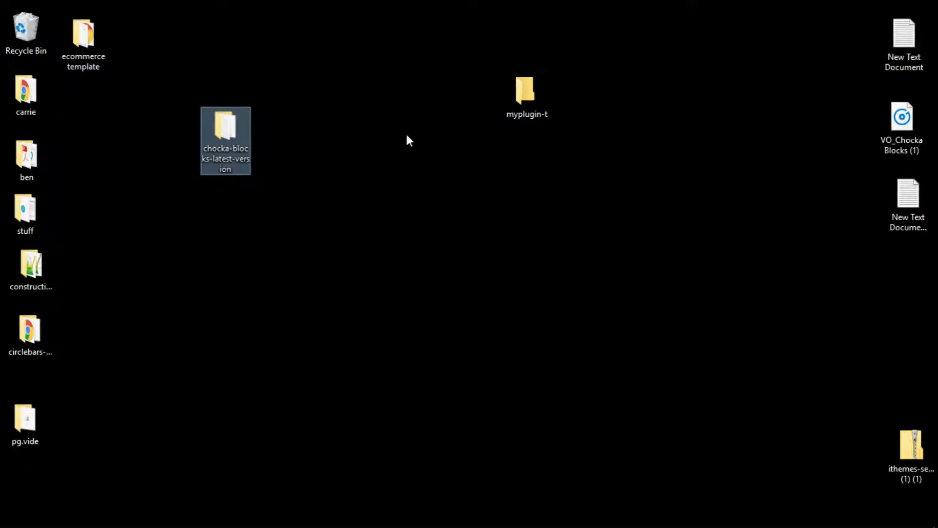
pyautogui.click(530, 122)
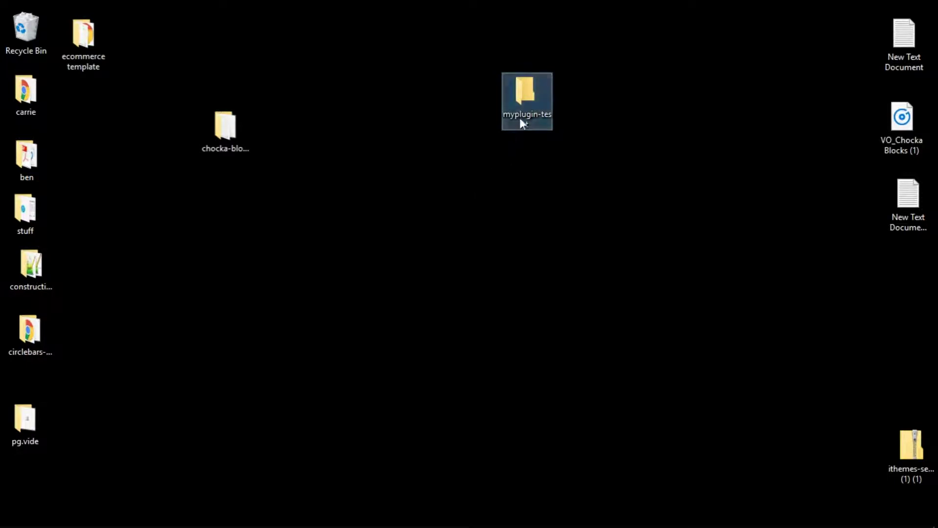
pyautogui.moveTo(520, 118)
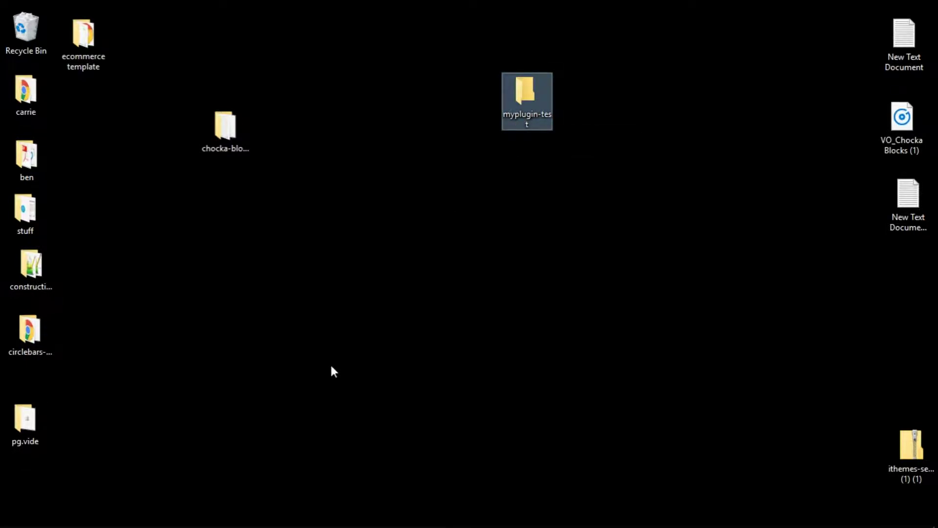
# Step: Switch to Pinegrow and create a new blank index.html page based on Bootstrap 4
pyautogui.click(270, 520)
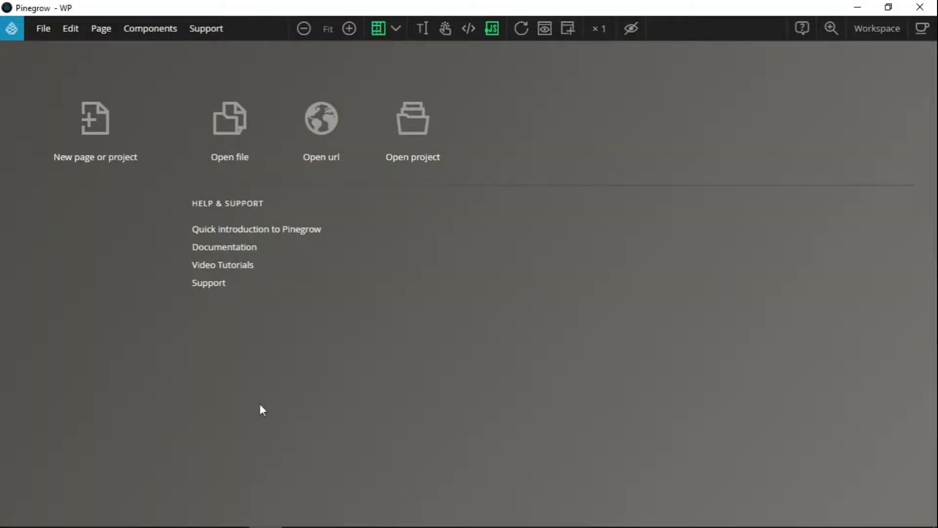
pyautogui.click(95, 137)
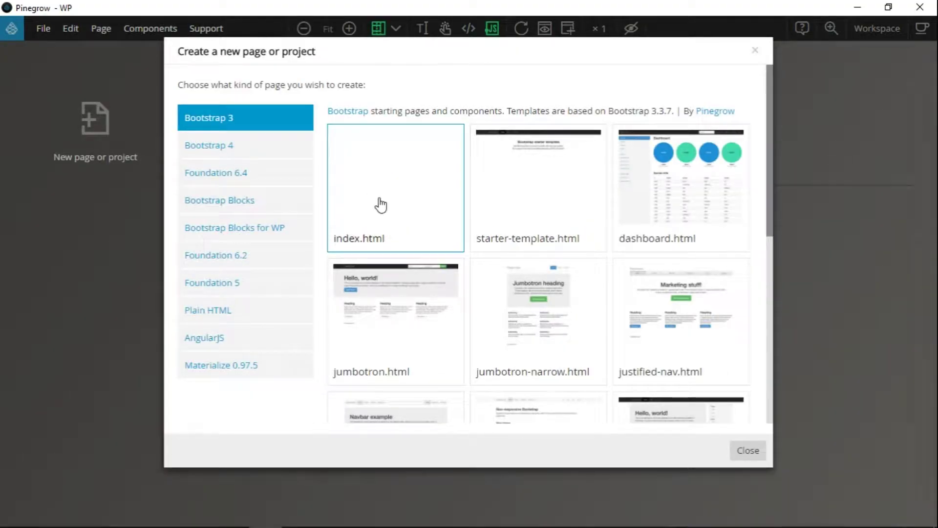
pyautogui.click(273, 149)
pyautogui.click(368, 189)
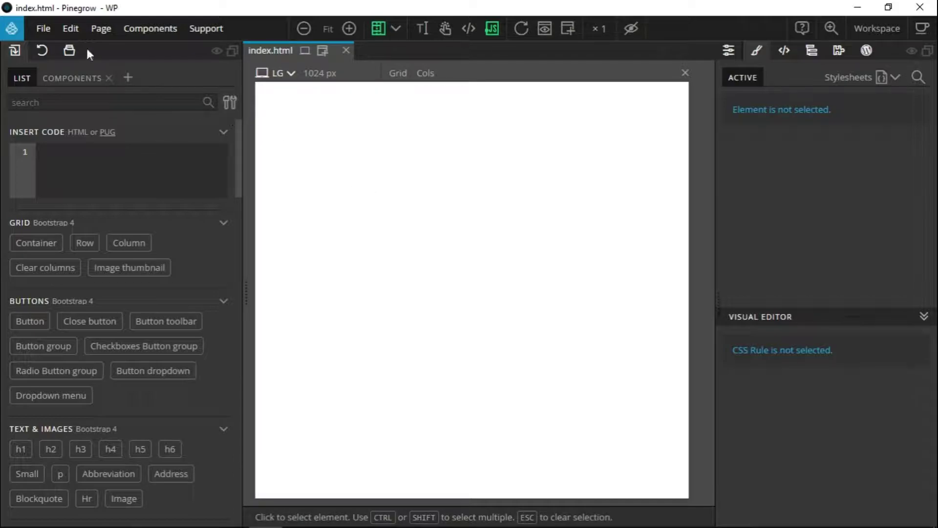
# Step: Save the page as index in the myplugin-test folder on the Desktop and open that folder as a project
pyautogui.click(43, 34)
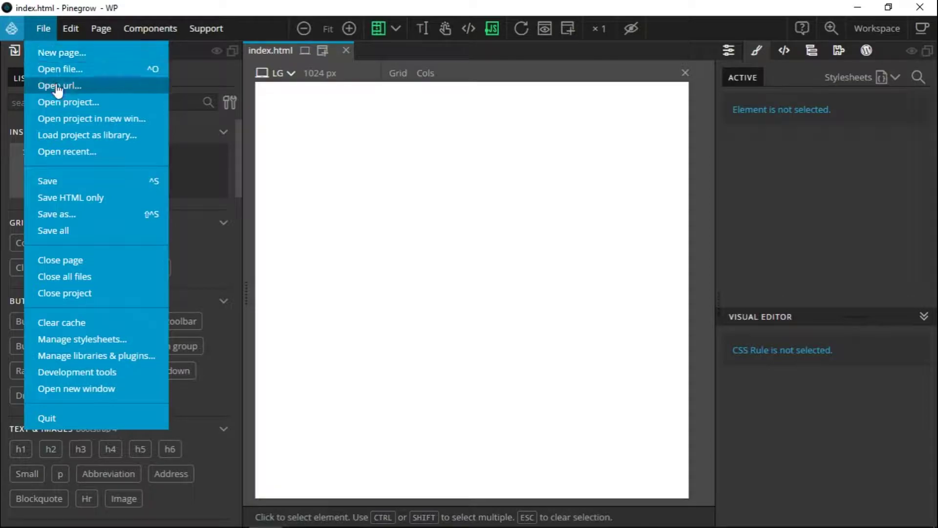
pyautogui.click(64, 181)
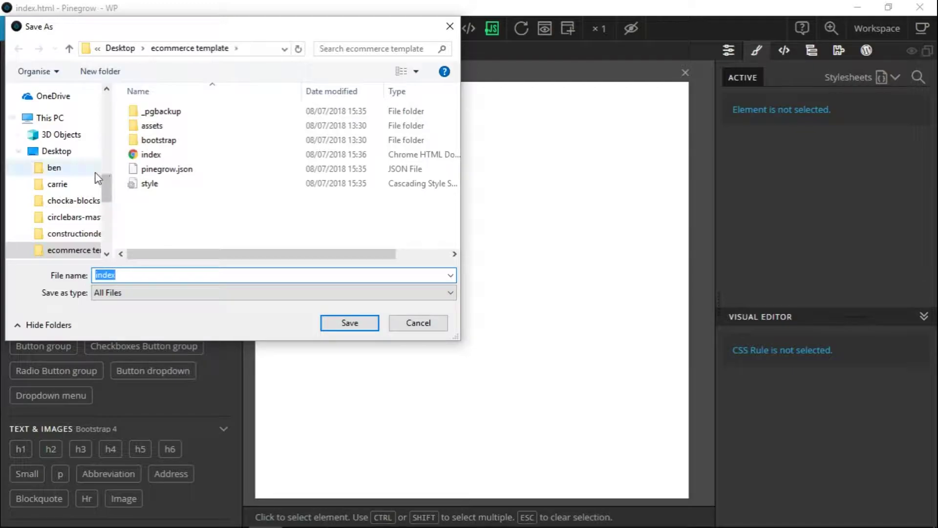
pyautogui.click(68, 155)
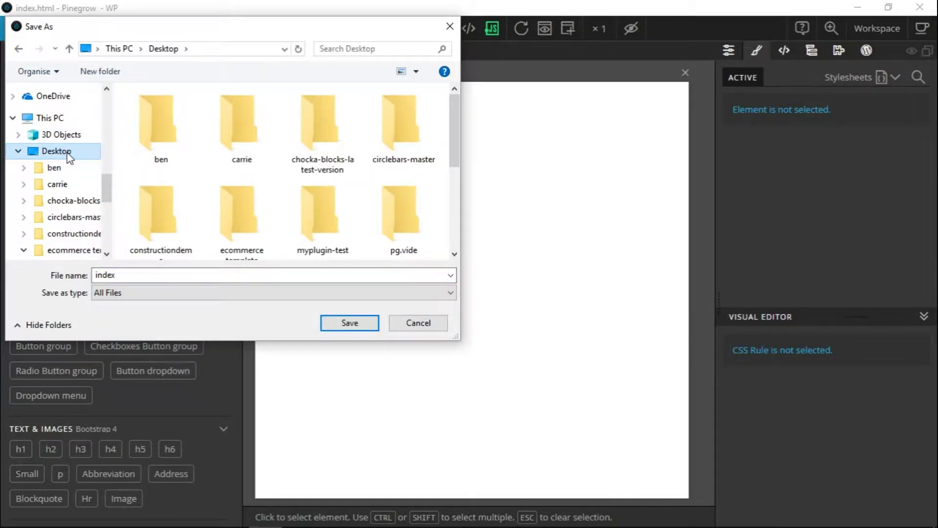
pyautogui.doubleClick(343, 223)
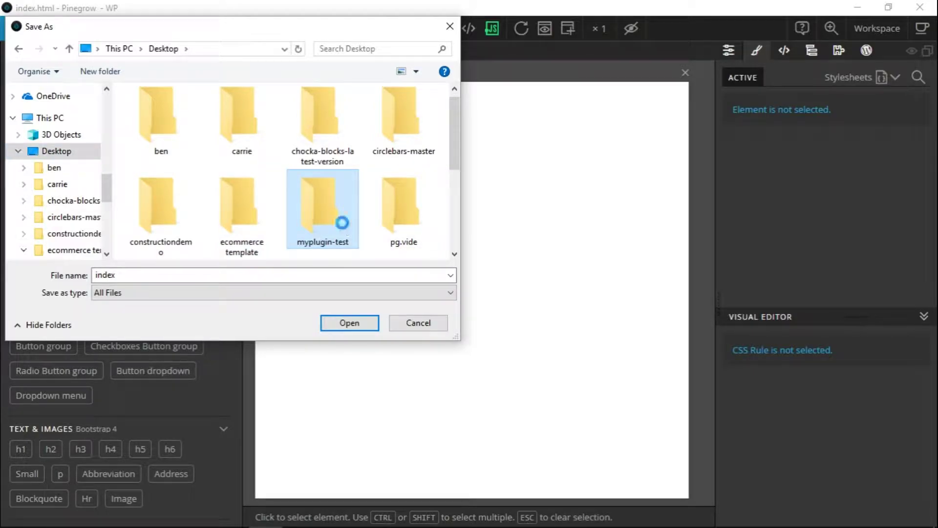
pyautogui.click(350, 324)
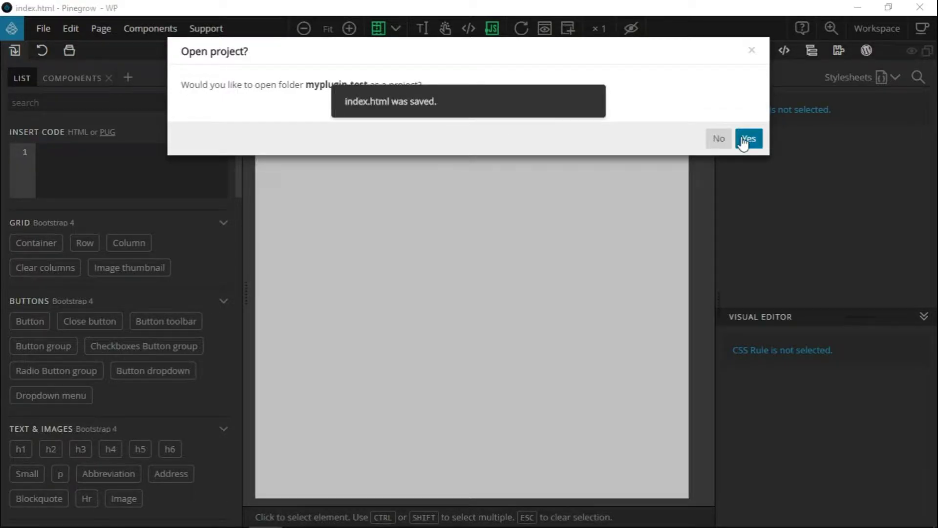
pyautogui.click(743, 142)
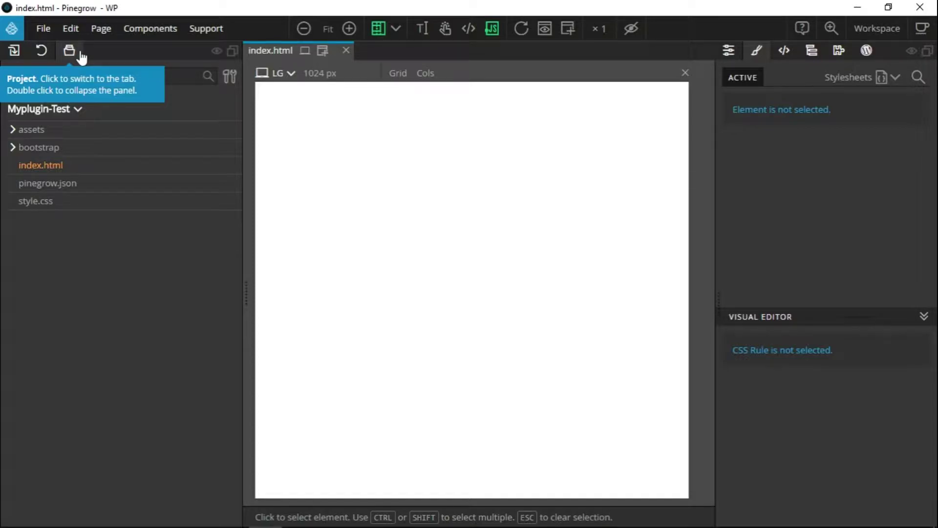
# Step: Load the pg.chocka-blocks JavaScript file from the Desktop's chocka-blocks-latest-version folder as a Pinegrow plugin
pyautogui.click(42, 29)
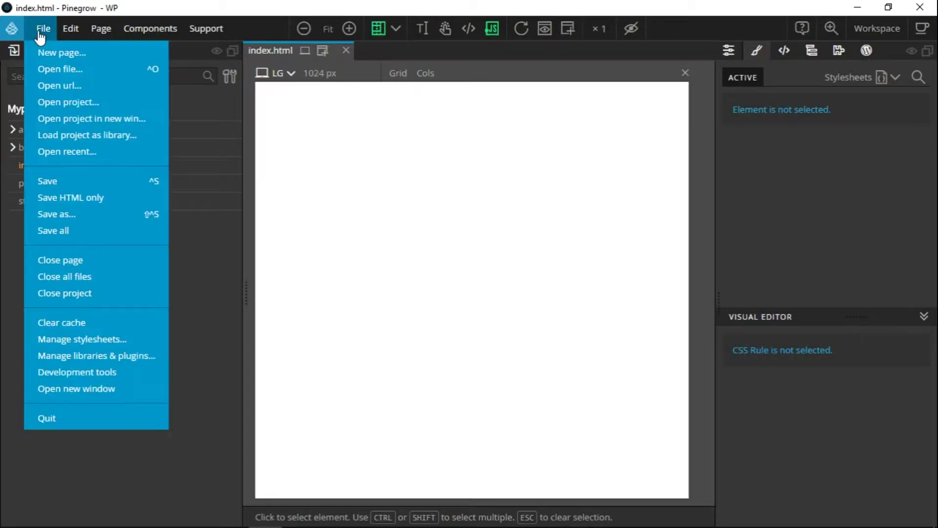
pyautogui.click(88, 356)
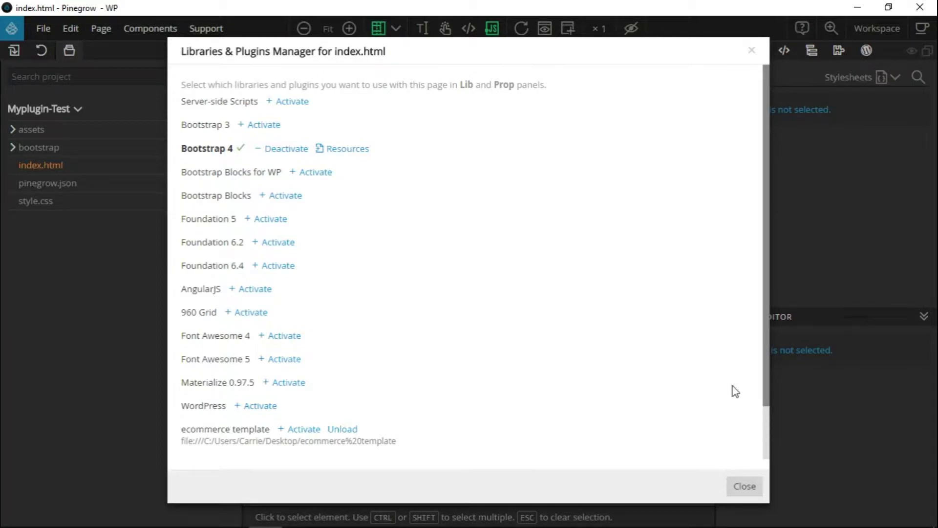
pyautogui.scroll(-2, 766, 400)
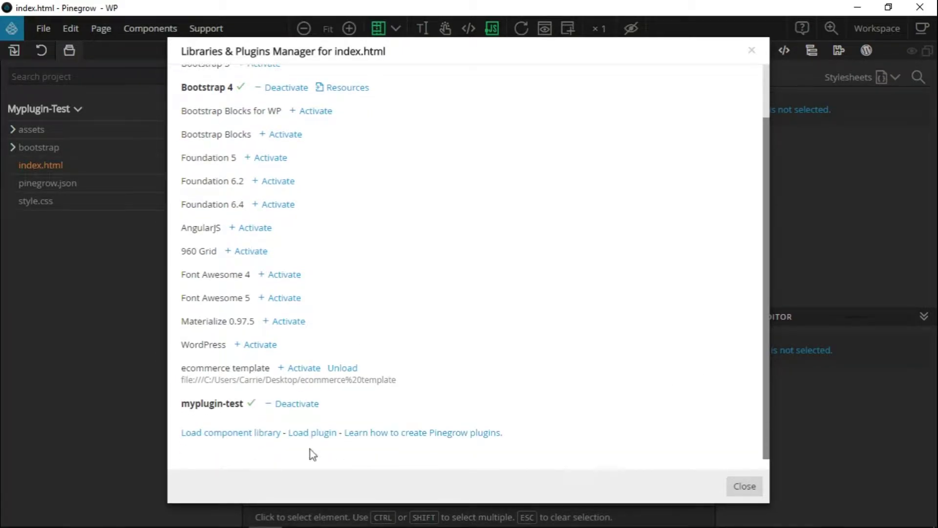
pyautogui.click(293, 434)
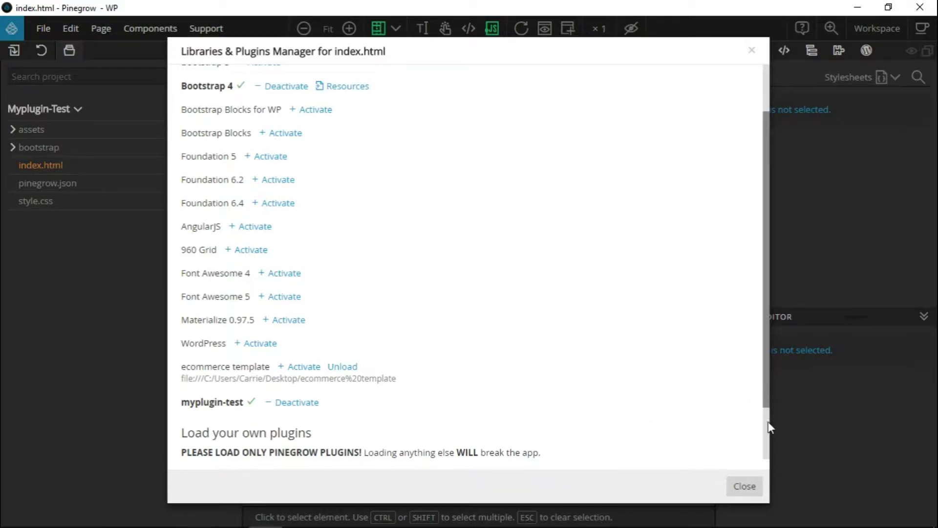
pyautogui.scroll(-3, 767, 425)
pyautogui.click(525, 414)
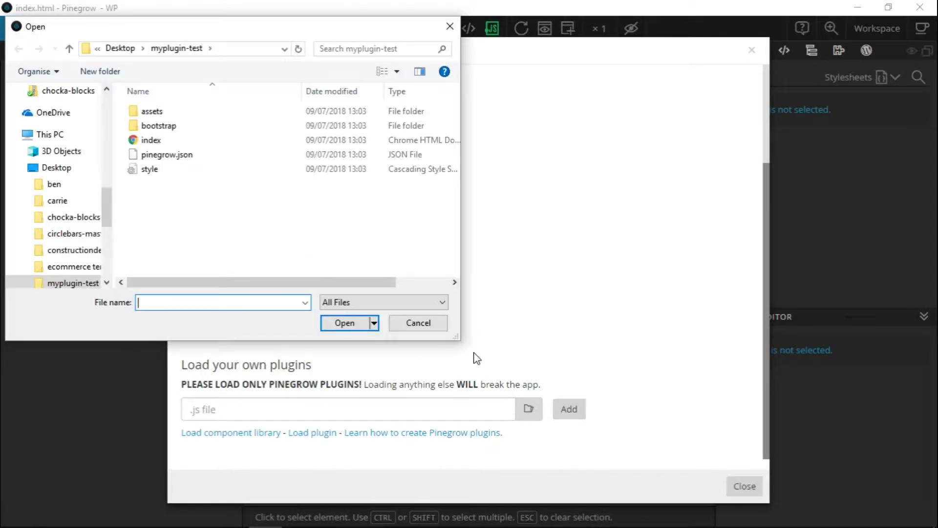
pyautogui.click(68, 171)
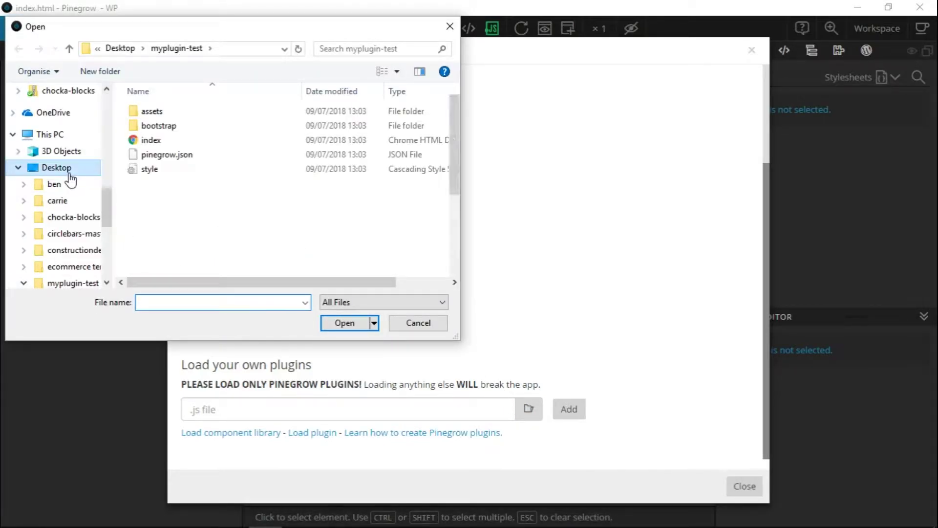
pyautogui.doubleClick(321, 124)
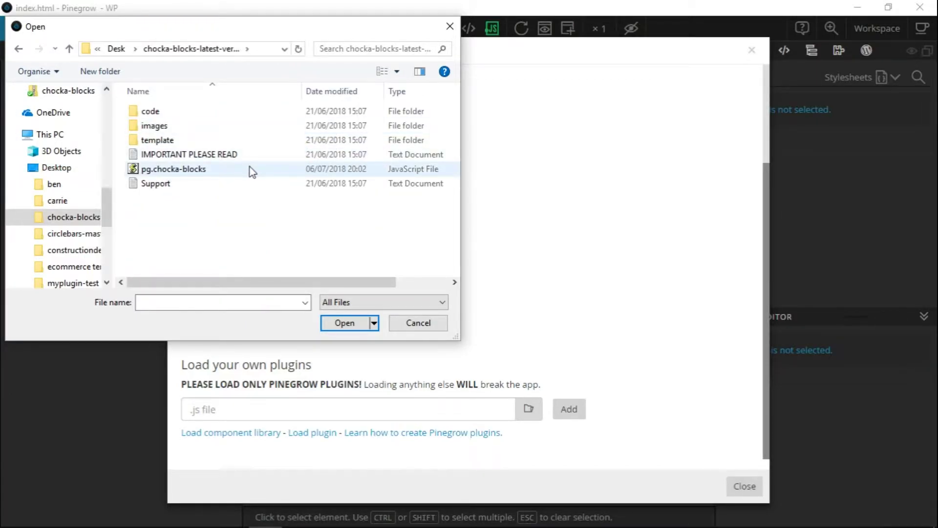
pyautogui.doubleClick(250, 167)
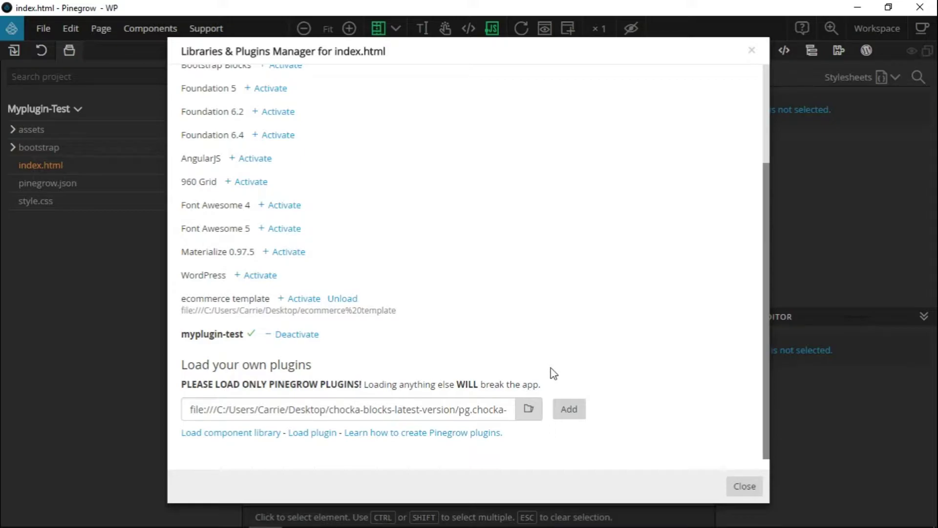
pyautogui.click(561, 410)
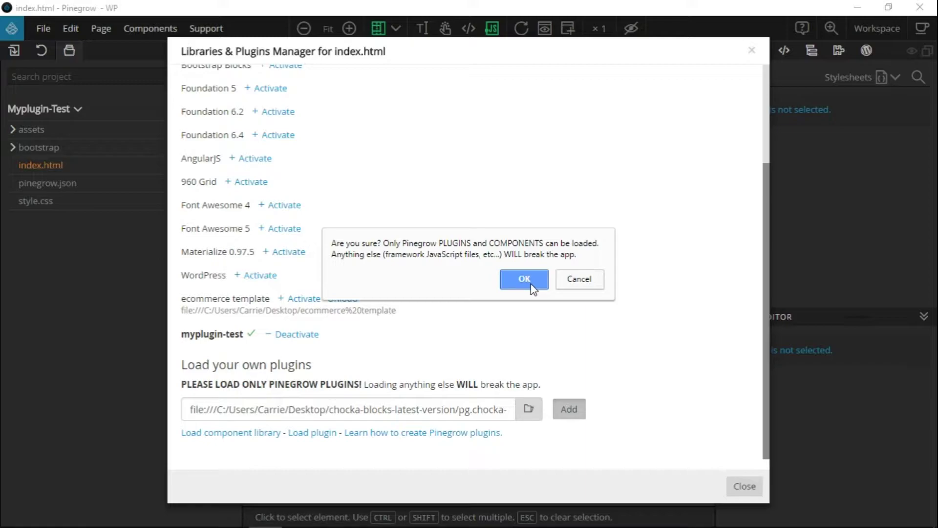
pyautogui.click(532, 288)
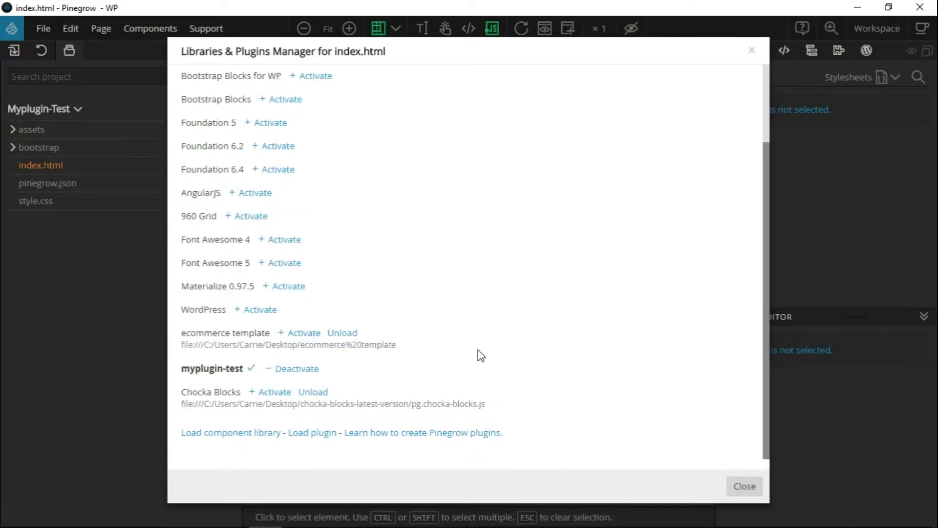
# Step: Activate the Chocka Blocks plugin with its resources added to index.html, and show its blocks in the component library
pyautogui.click(267, 395)
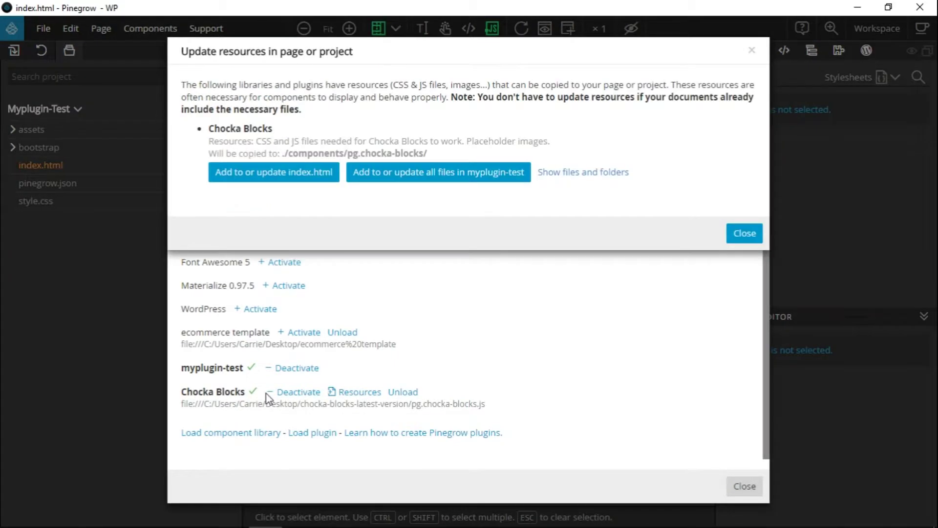
pyautogui.click(302, 174)
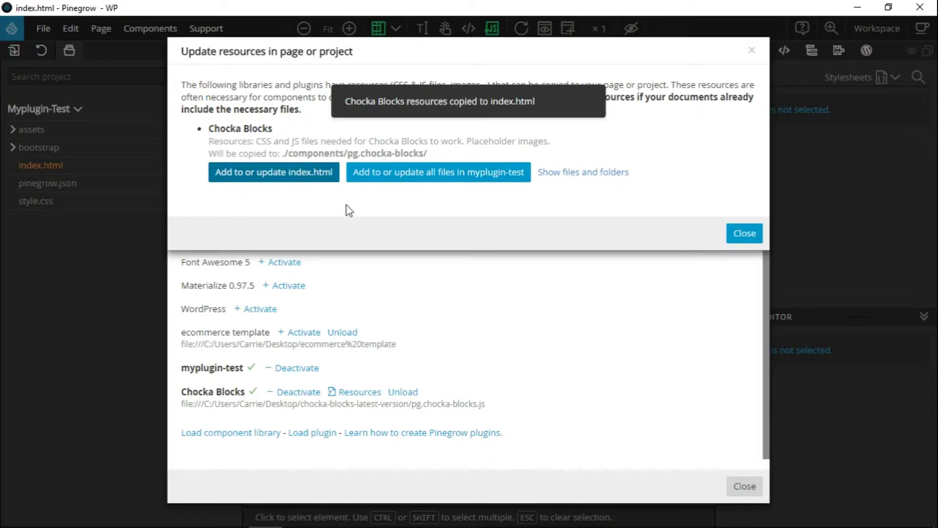
pyautogui.click(756, 236)
pyautogui.click(735, 486)
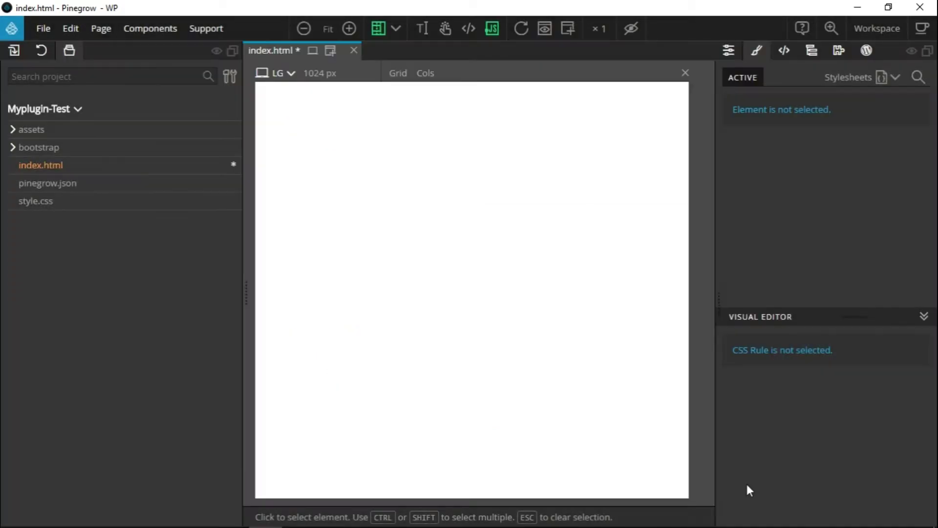
pyautogui.click(15, 59)
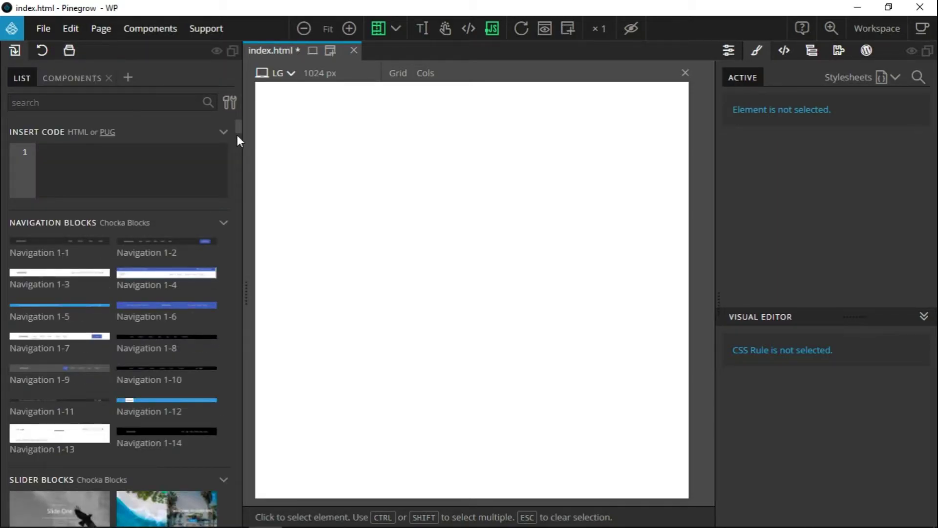
pyautogui.moveTo(237, 134); pyautogui.dragTo(230, 108)
# Step: Activate the Font Awesome 4 library for the page and add its resources to index.html
pyautogui.click(43, 31)
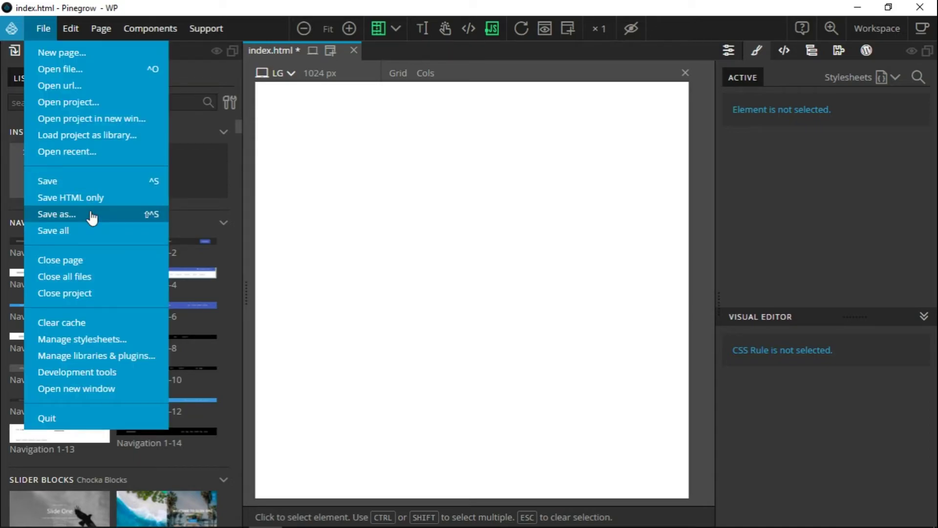
pyautogui.click(115, 357)
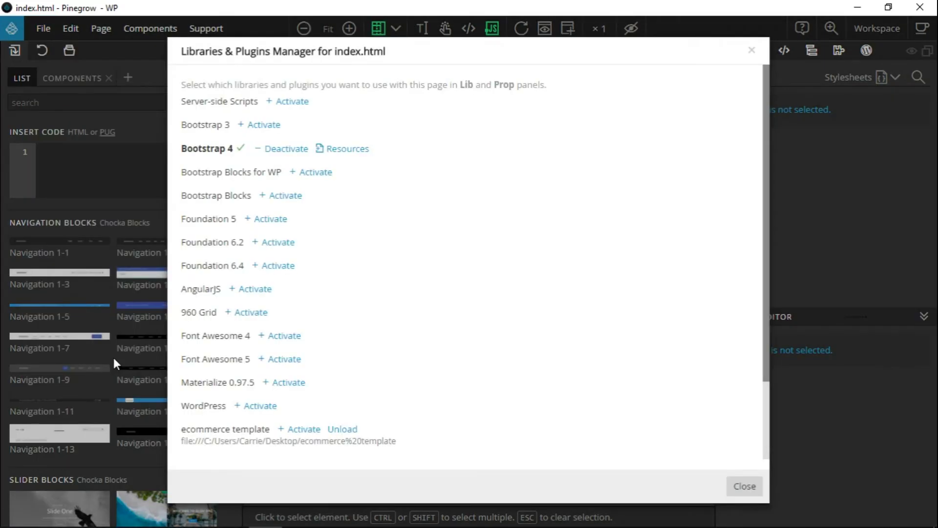
pyautogui.click(292, 340)
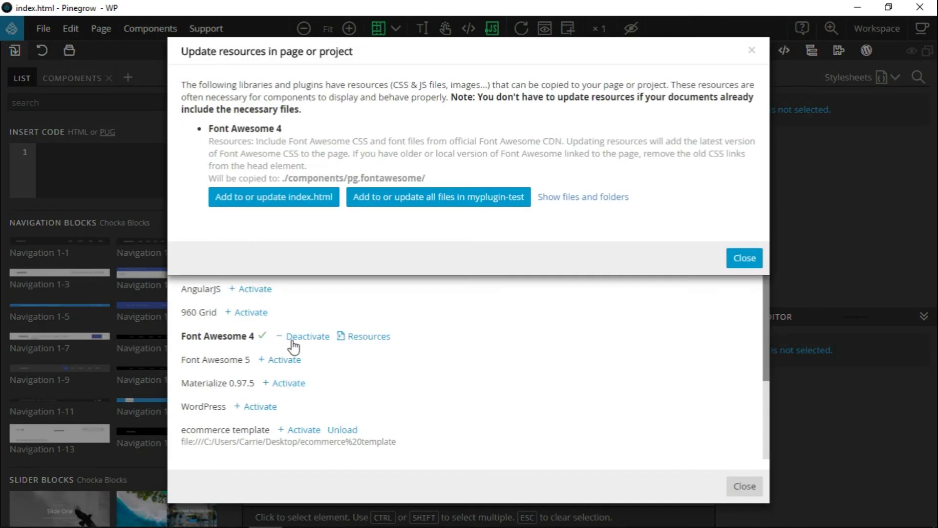
pyautogui.click(298, 205)
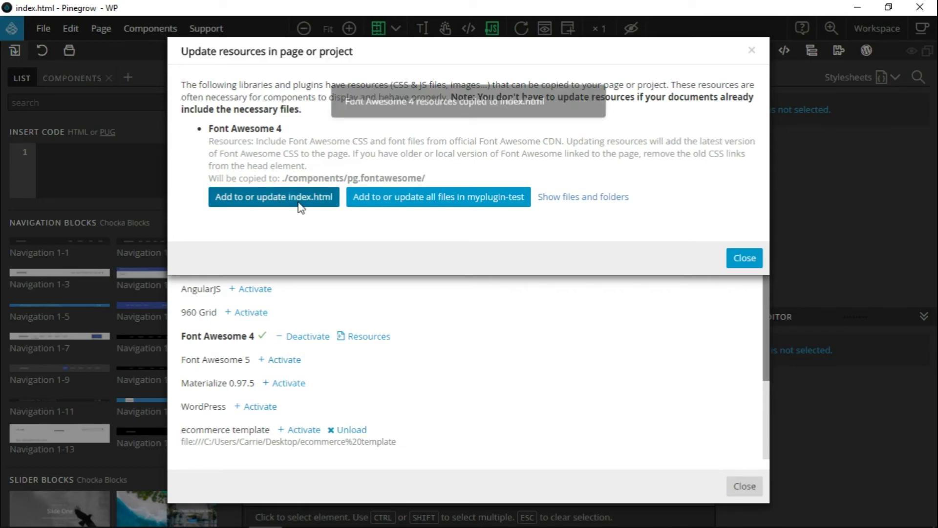
pyautogui.click(750, 257)
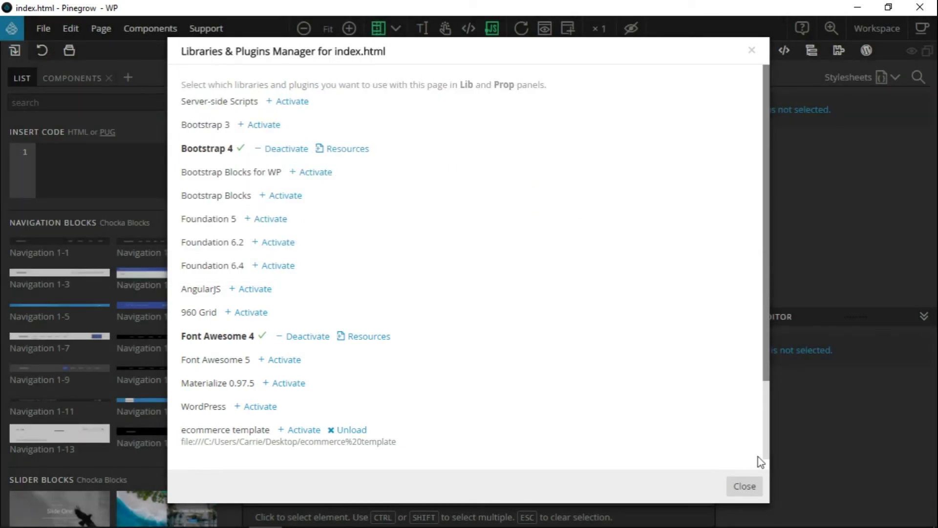
pyautogui.click(745, 486)
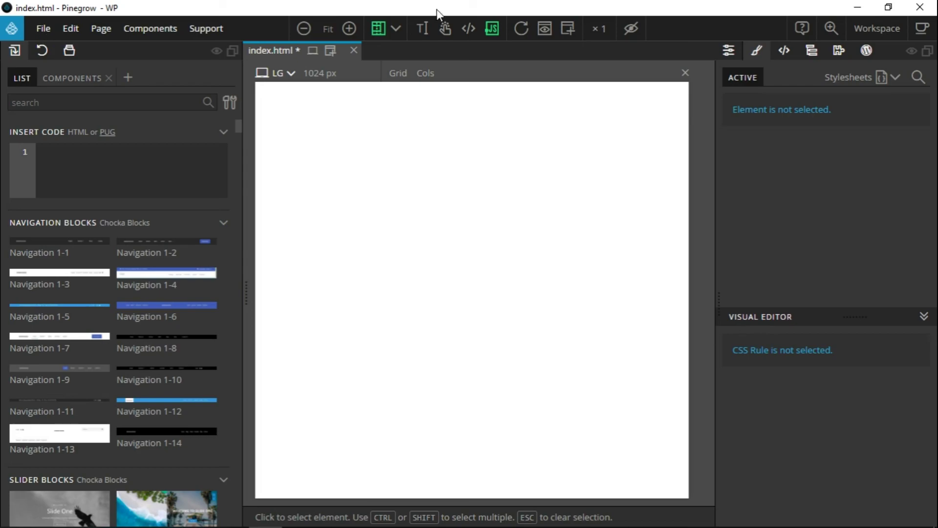
pyautogui.moveTo(467, 525)
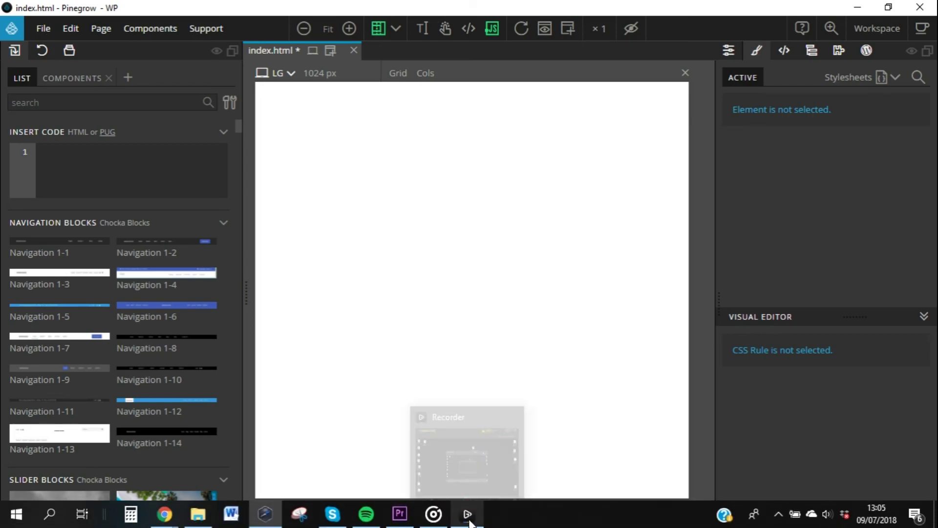